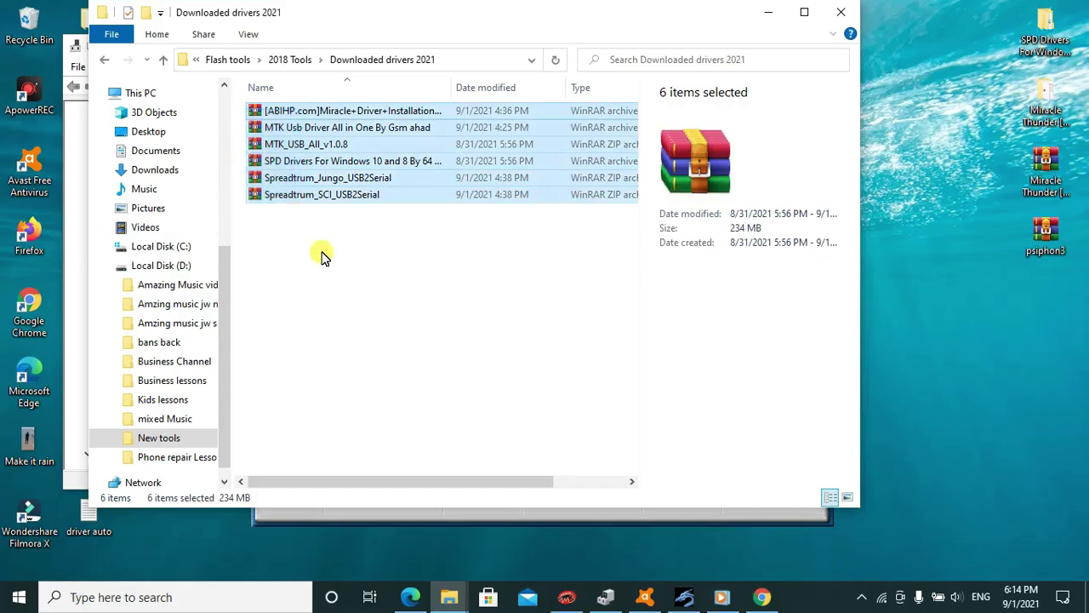
Look at the GPG_Dragon and Miracle Box flashing tool windows, minimizing each one after viewing it
click(372, 258)
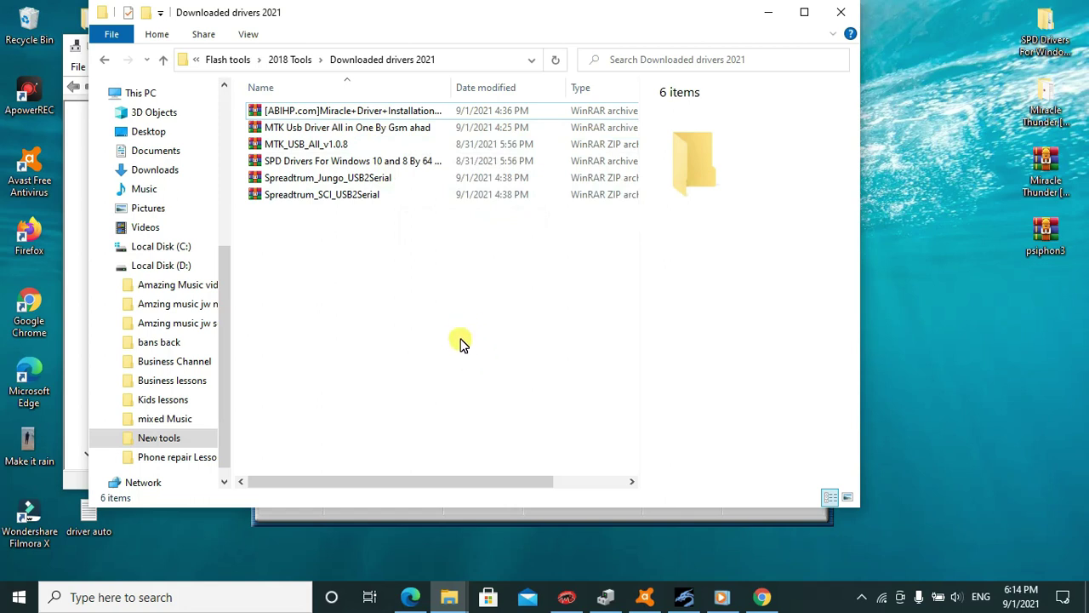
click(683, 596)
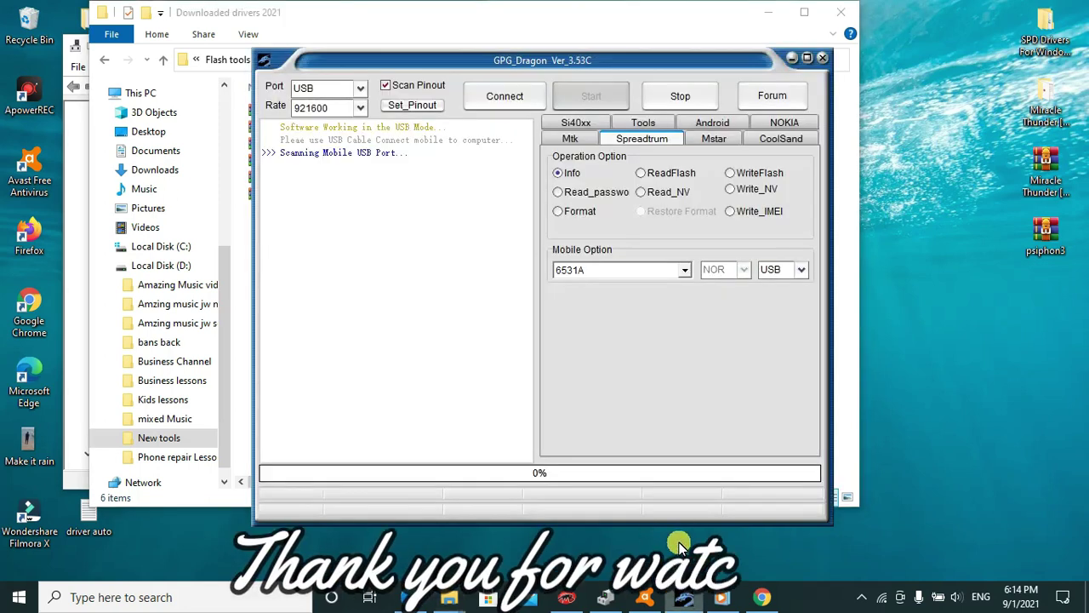
click(790, 58)
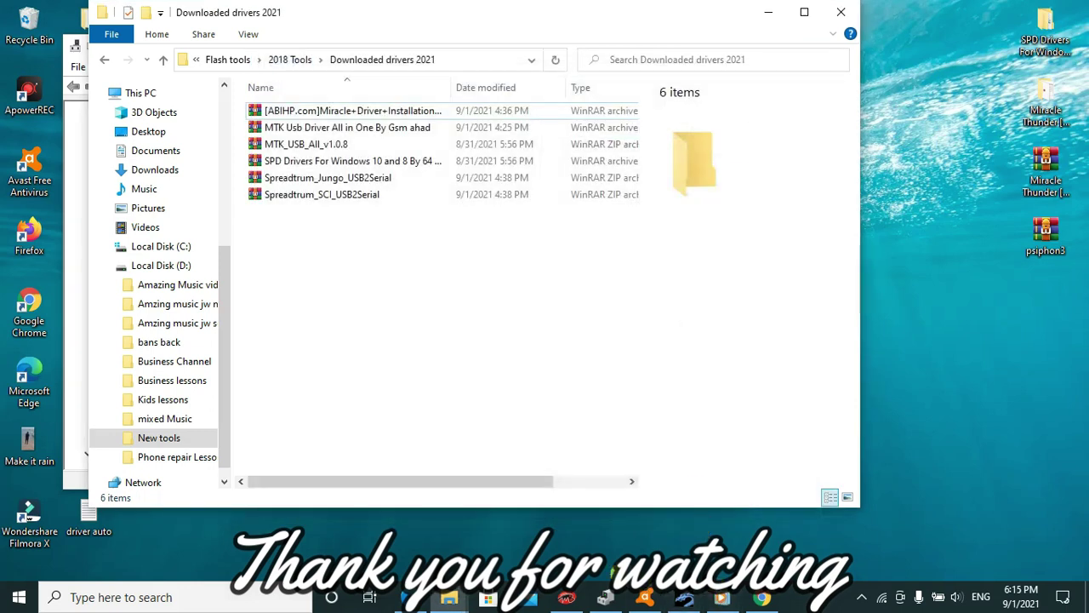
click(579, 576)
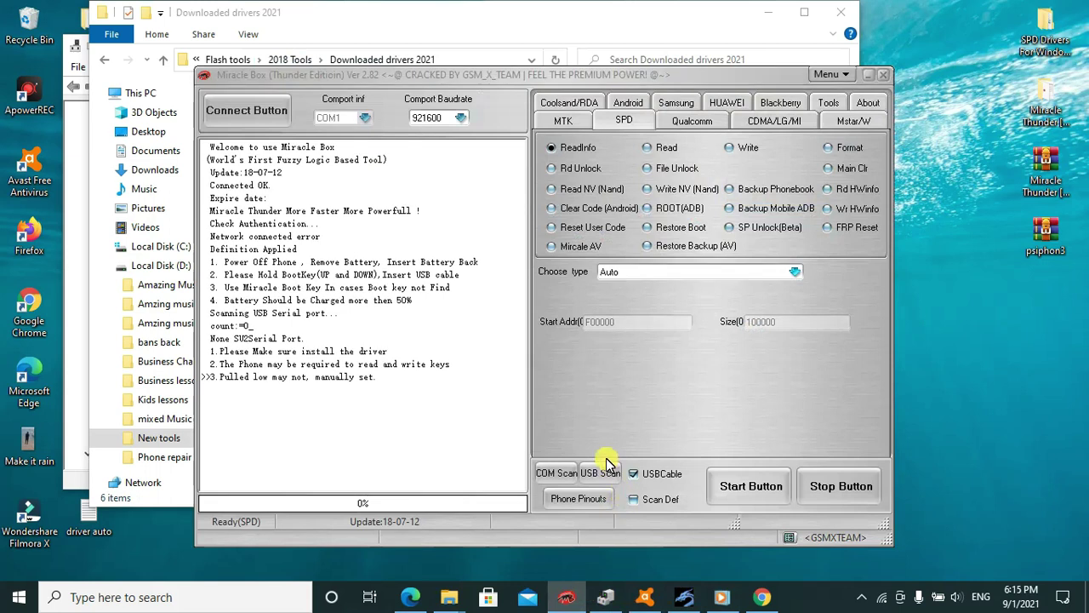
click(609, 447)
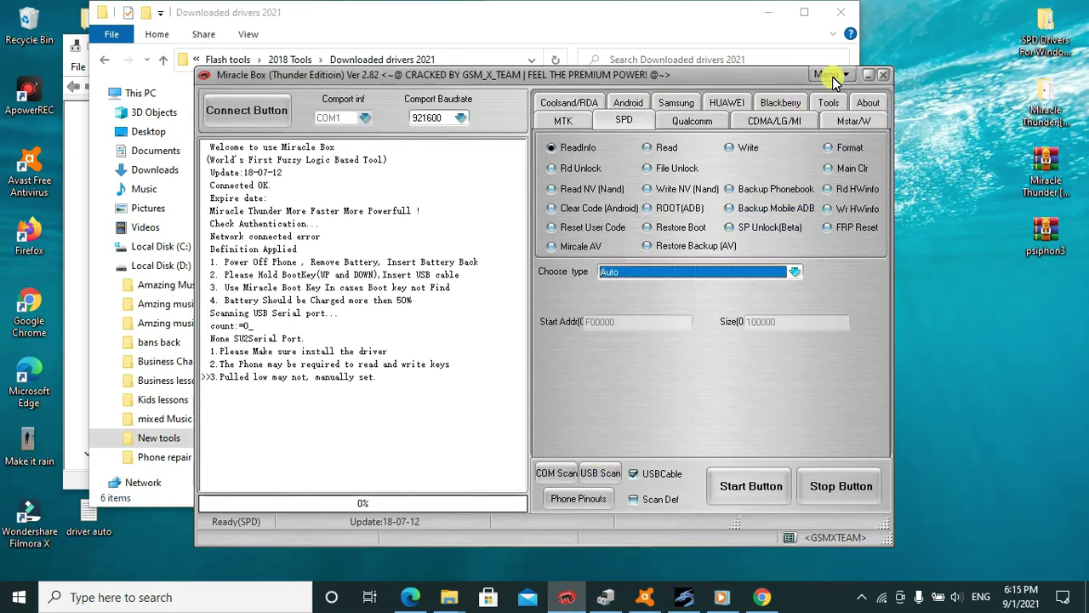
click(866, 77)
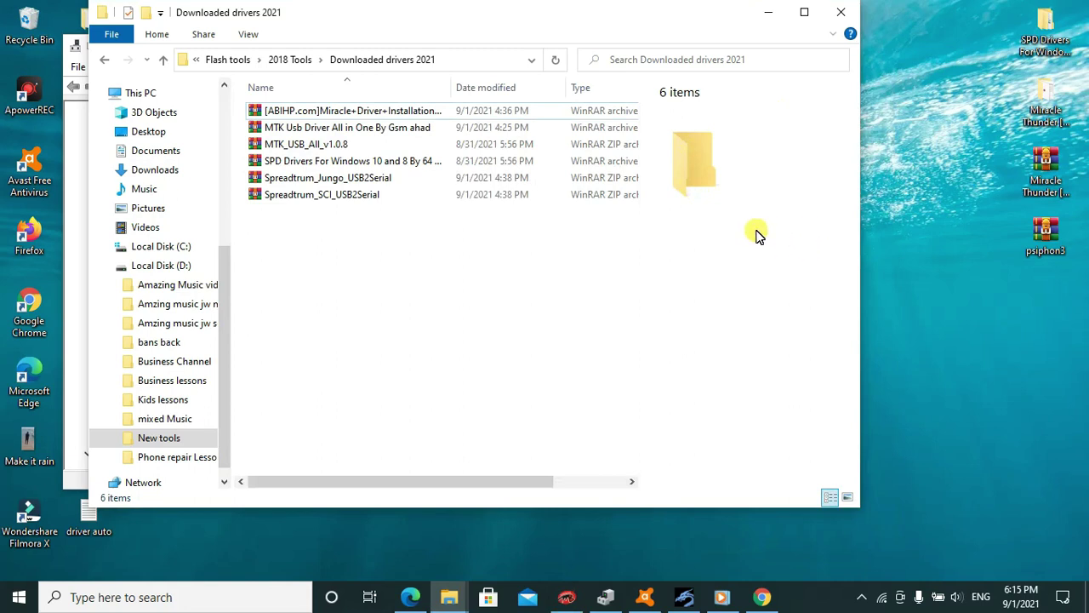
Refresh the Windows desktop
click(877, 252)
right_click(877, 251)
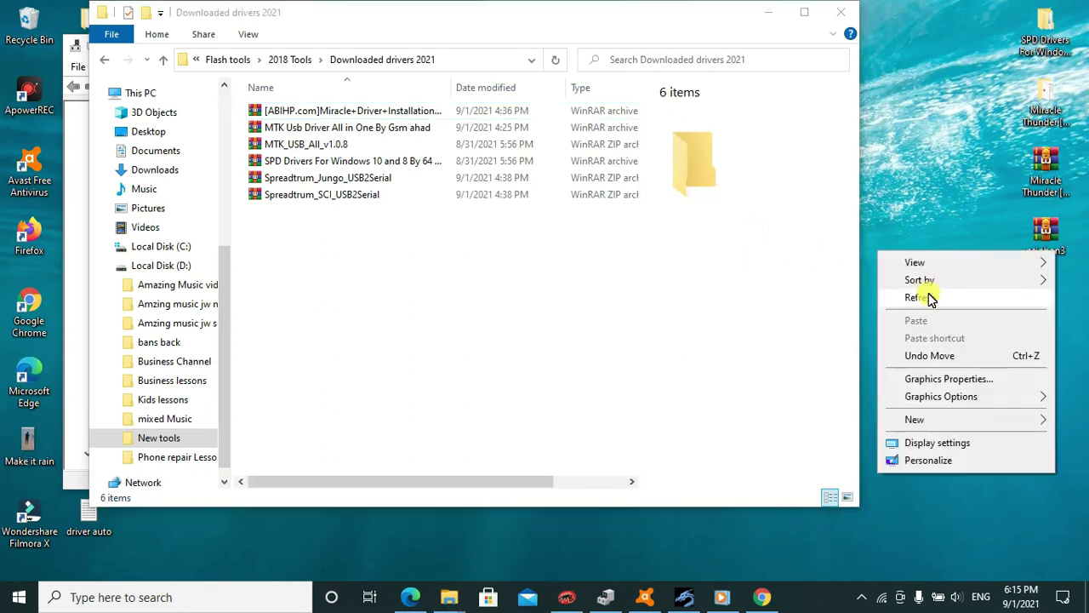
click(934, 298)
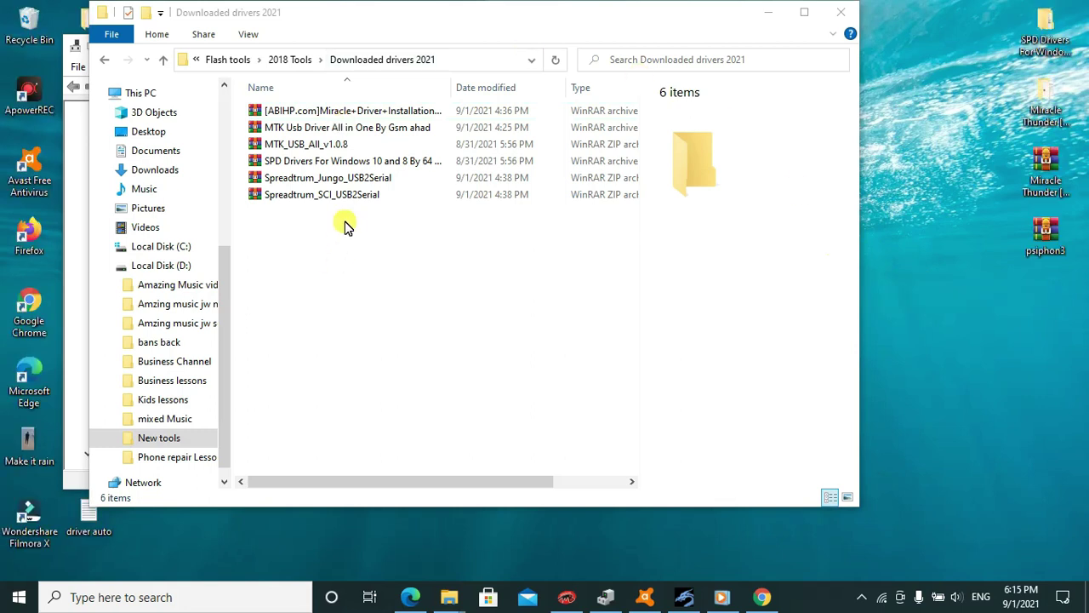
Extract the [ABIHP.com]Miracle+Driver+Installation archive directly into the Downloaded drivers 2021 folder
click(317, 113)
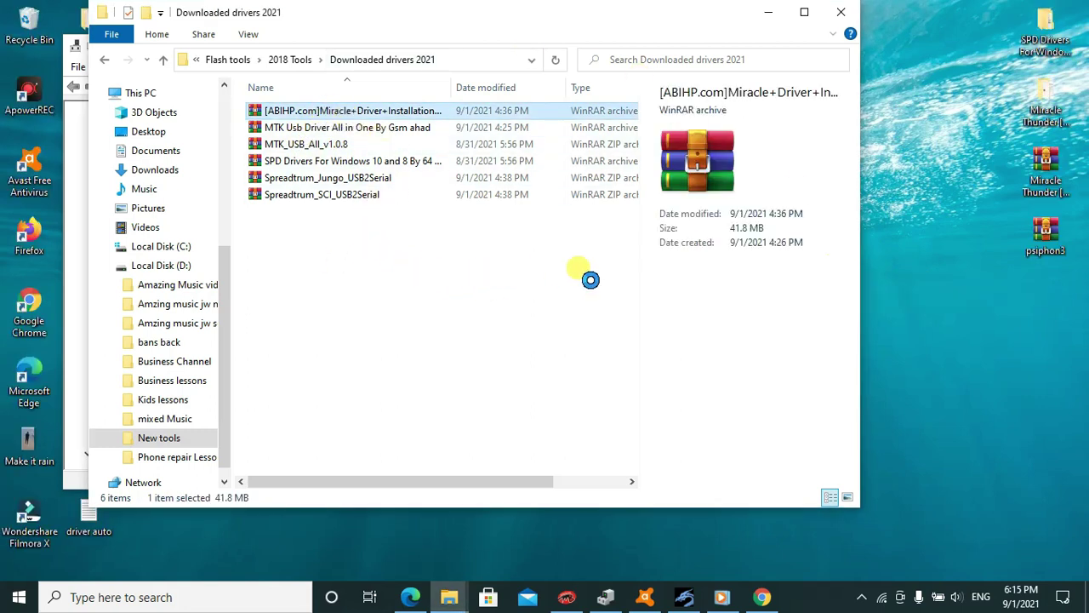
right_click(524, 117)
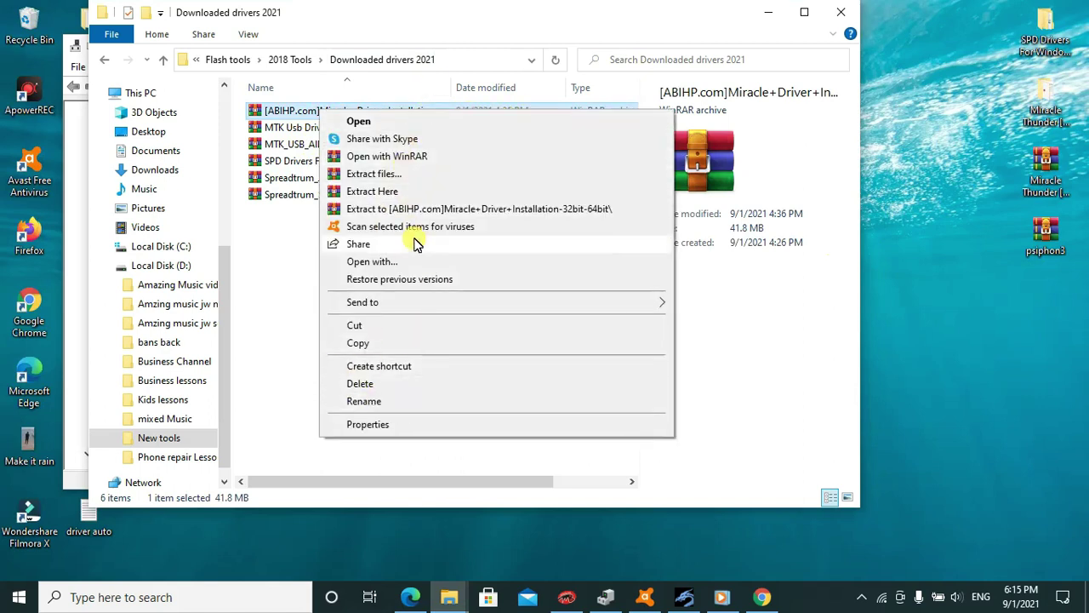
click(409, 191)
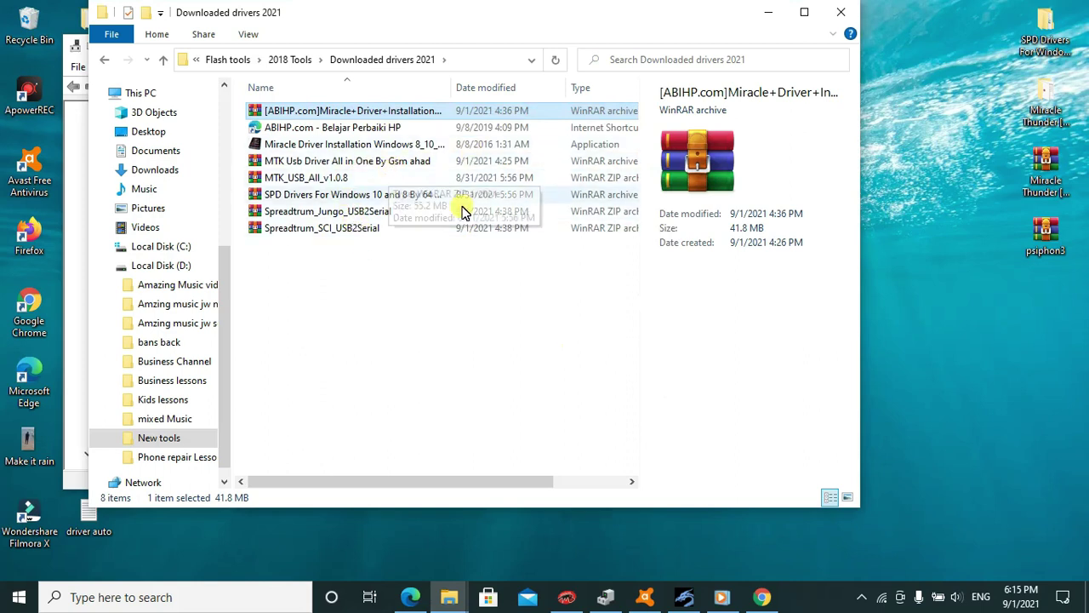
Run the extracted Miracle Driver Installation application, agreeing to its license terms, and go to its MTK driver choices
click(344, 145)
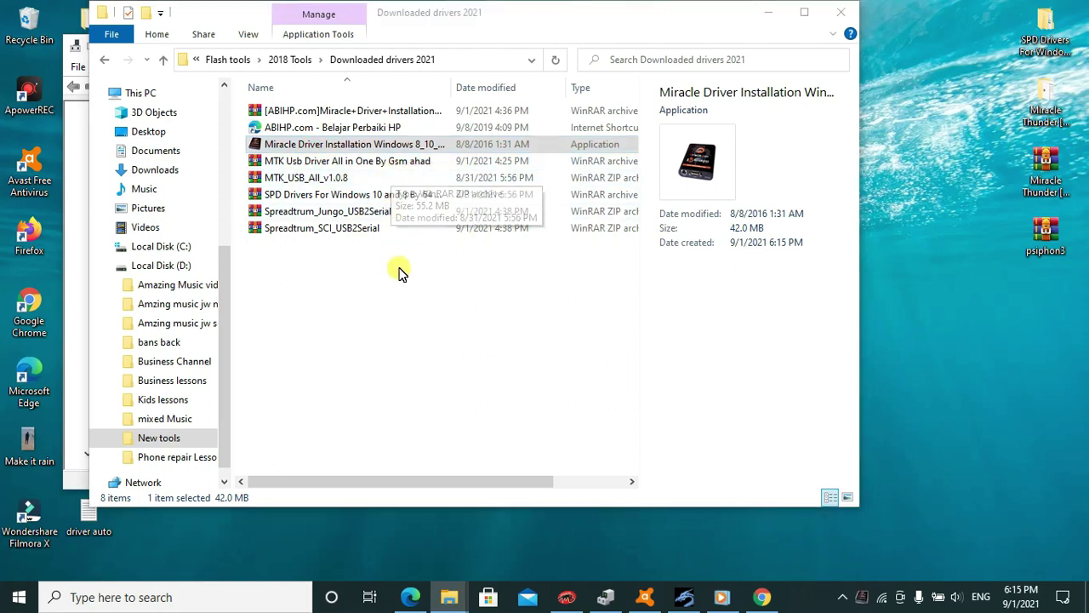
scroll(515, 350, down, 2)
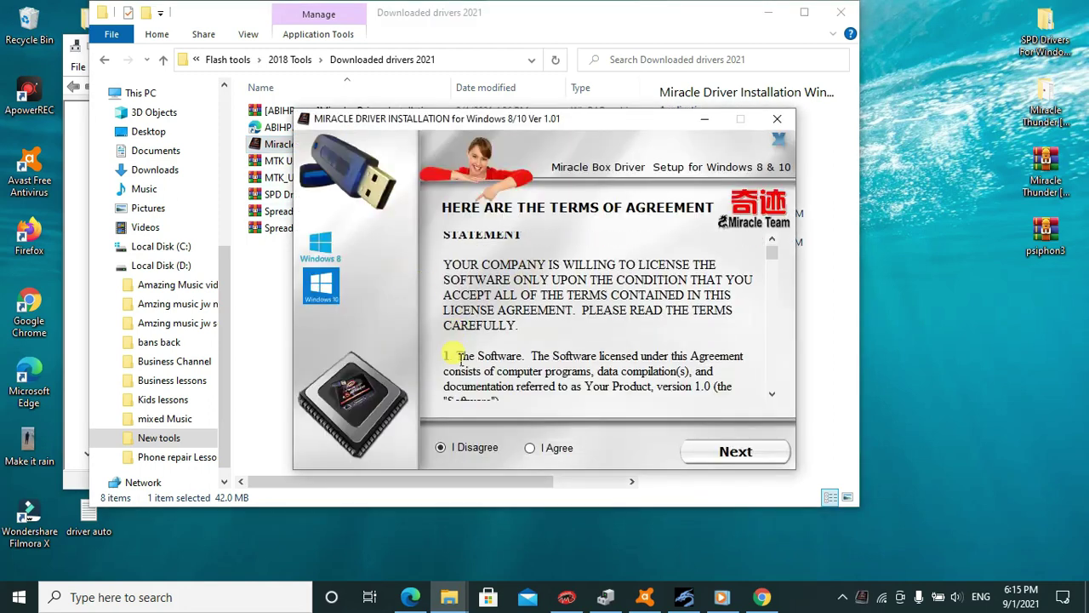
scroll(528, 285, up, 2)
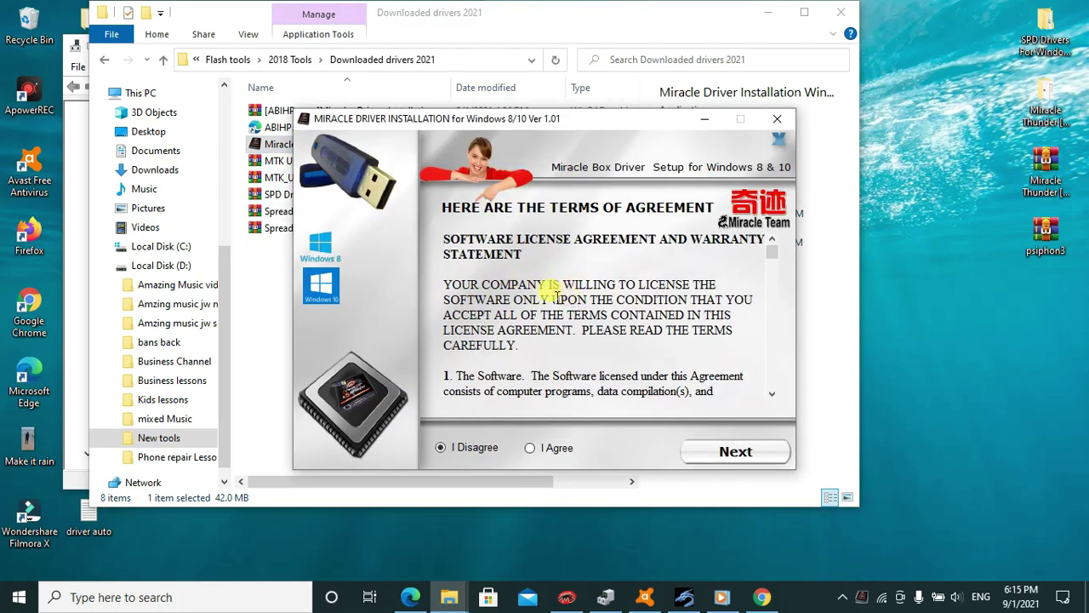
scroll(633, 335, down, 3)
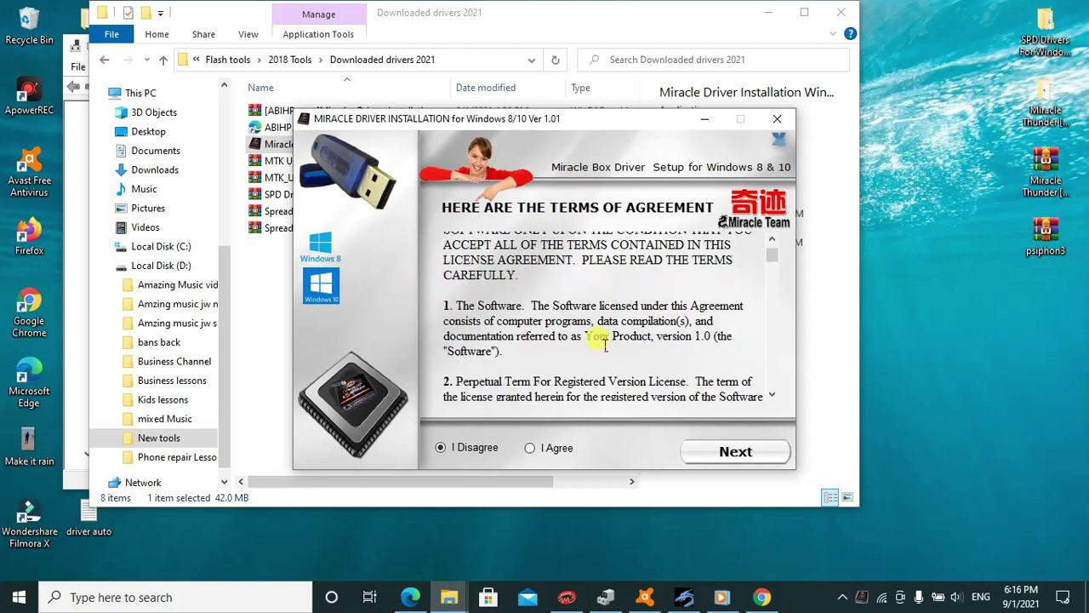
drag(455, 481, 533, 481)
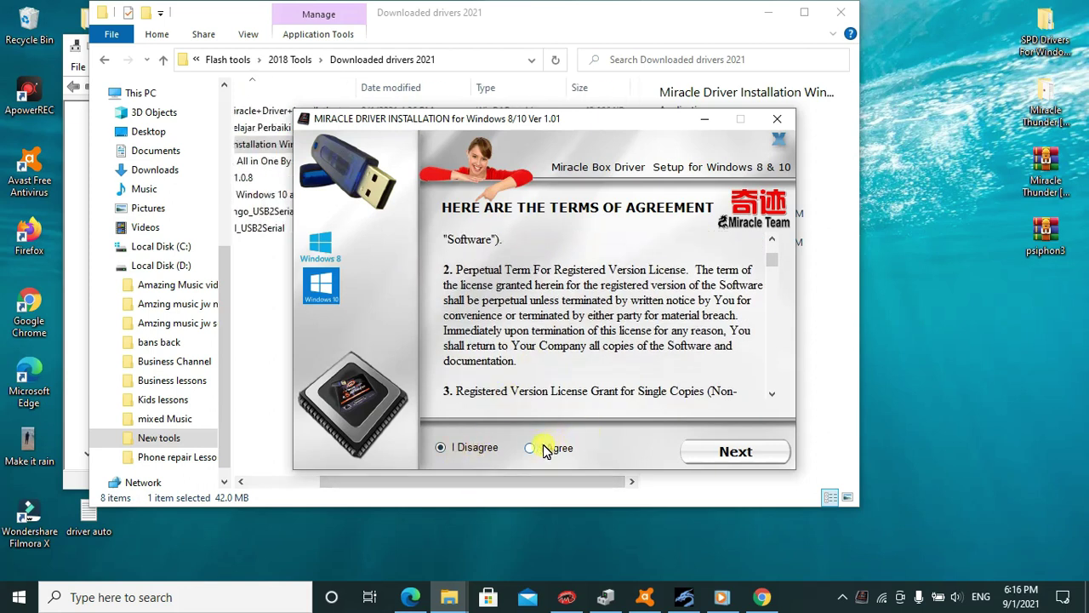
click(545, 449)
click(735, 451)
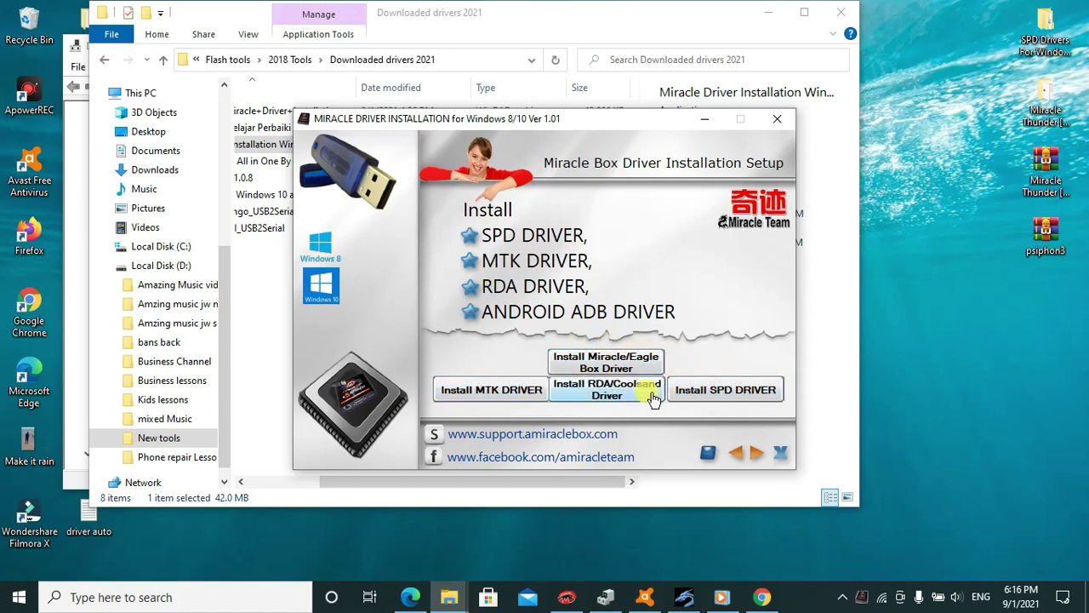
click(494, 402)
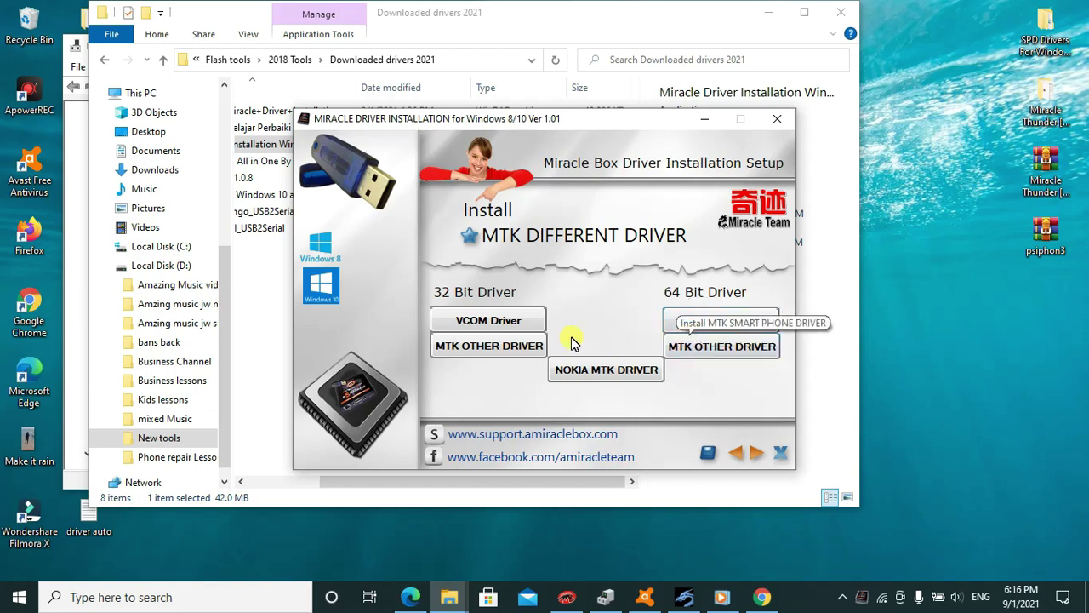
Check the system type in the properties of This PC to determine whether Windows is 32-bit or 64-bit
click(248, 597)
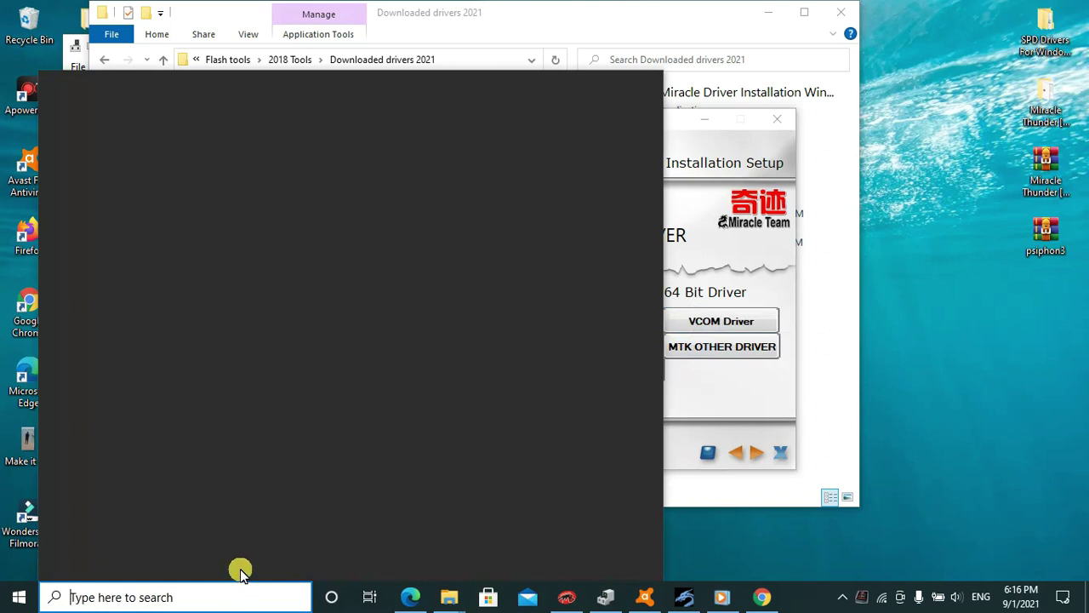
text(thi)
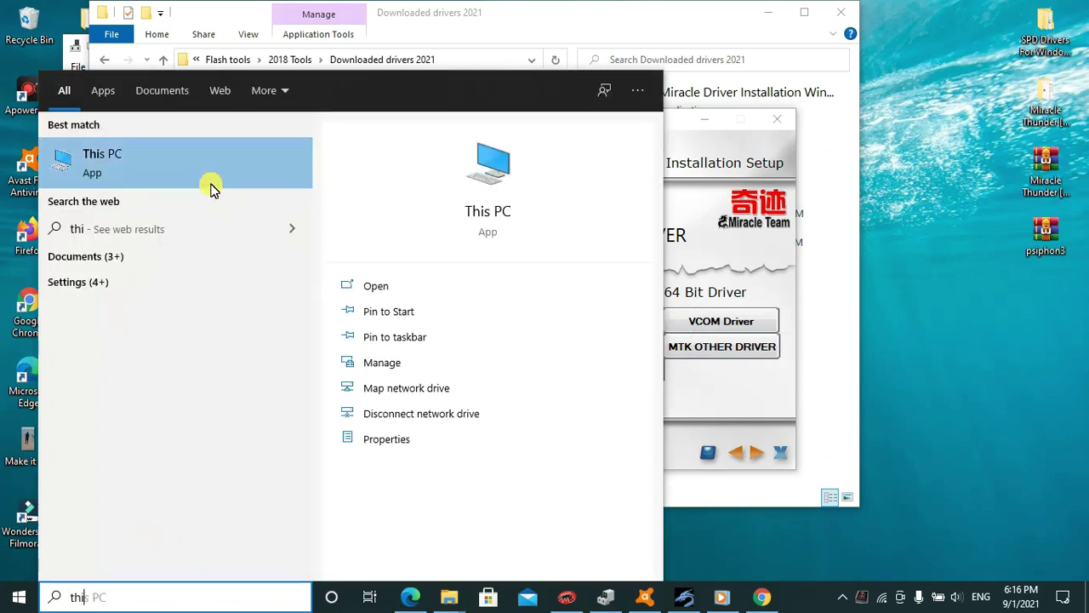
right_click(211, 189)
click(260, 333)
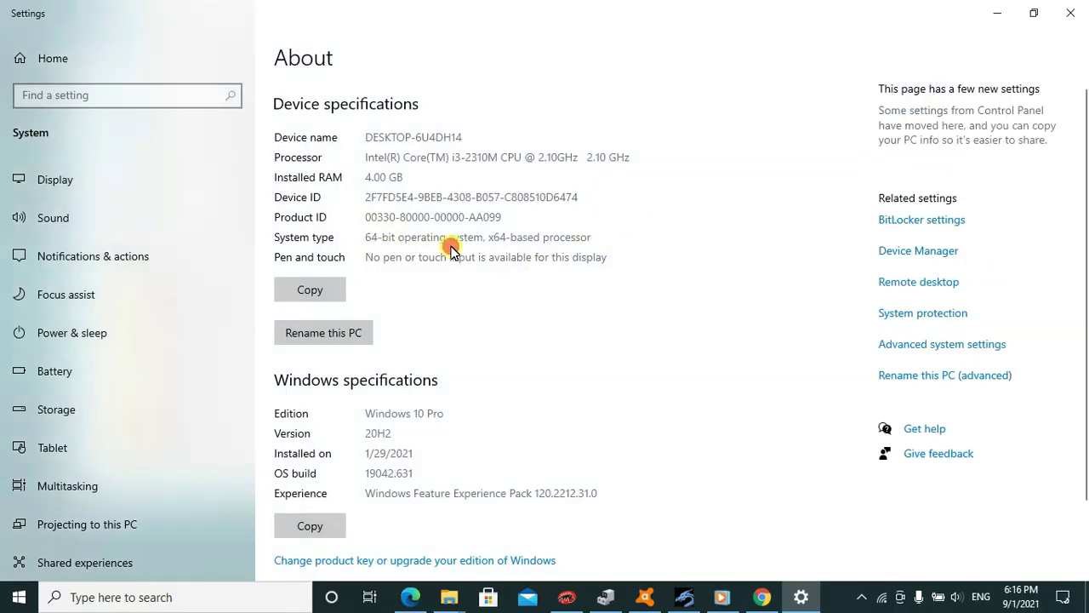
drag(388, 240, 570, 240)
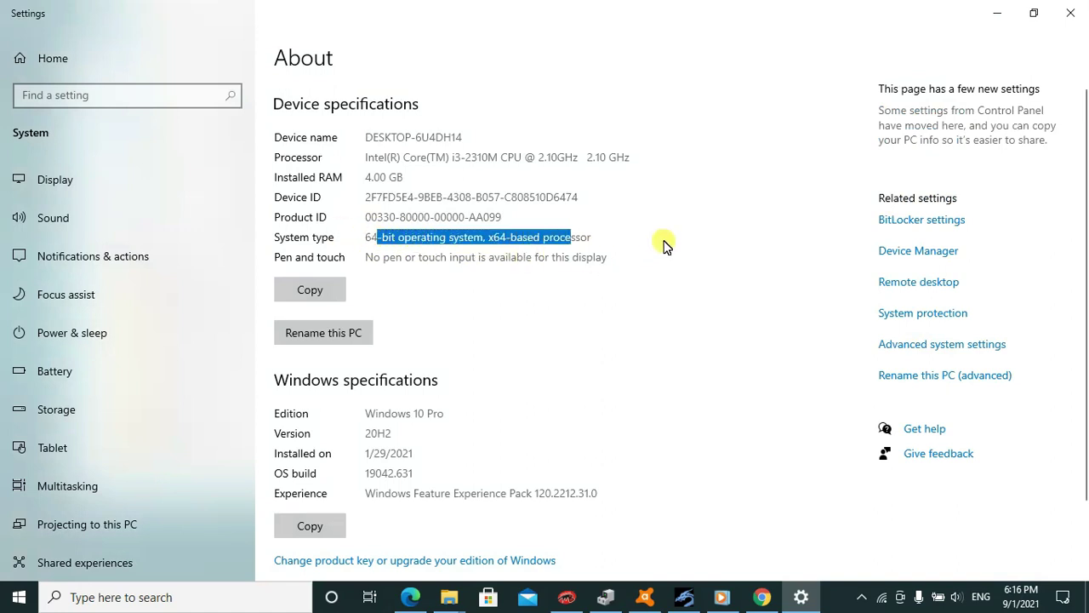
click(637, 244)
click(1071, 13)
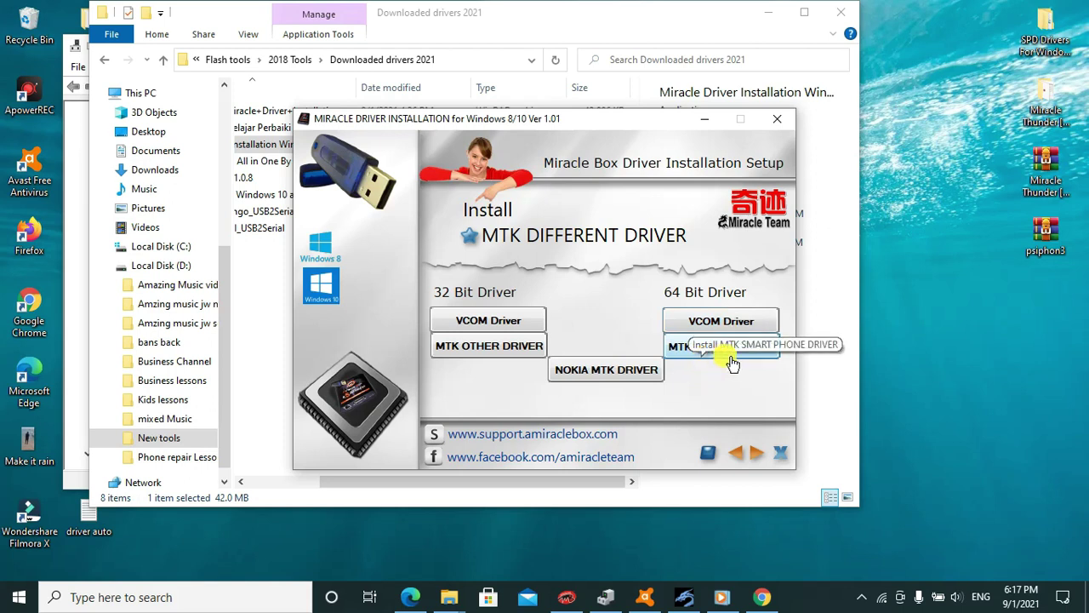
Install the 64-bit VCOM driver, allowing the driver software from the unverified publisher to be installed anyway
click(722, 331)
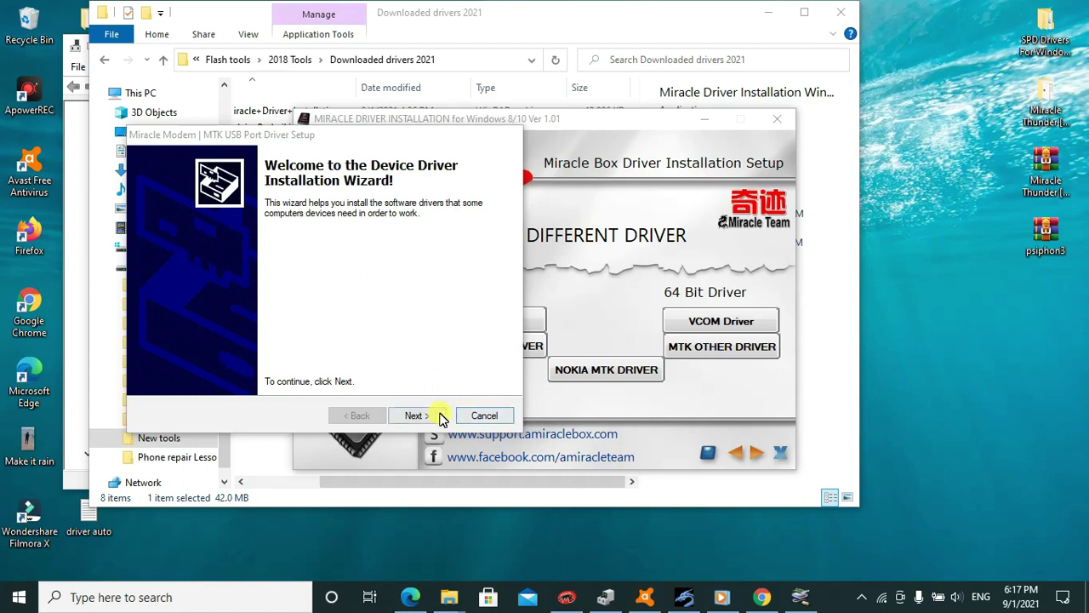
click(413, 416)
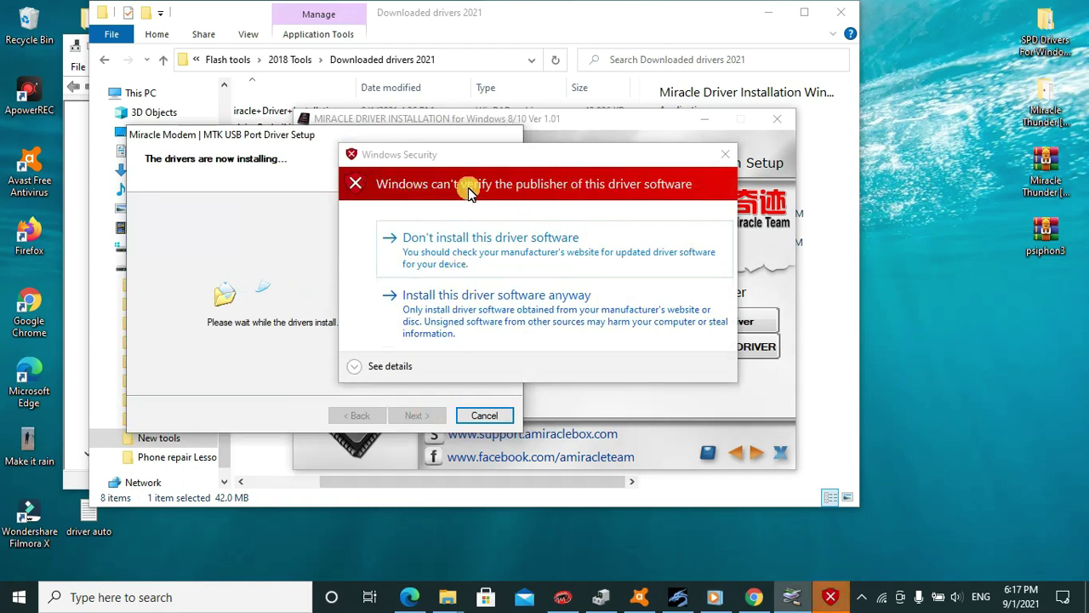
click(502, 298)
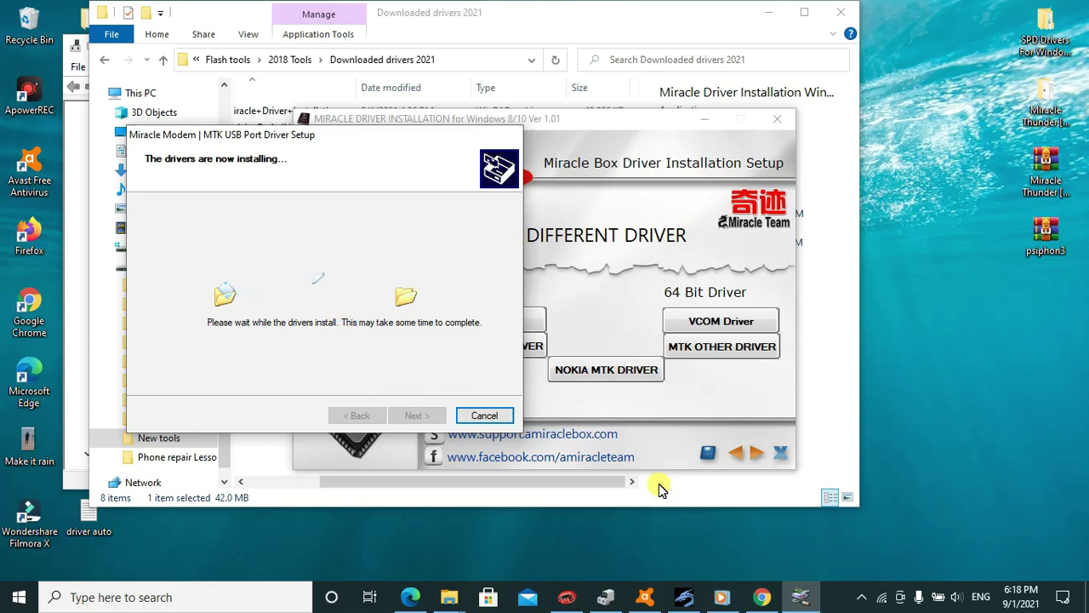
mouse_move(799, 596)
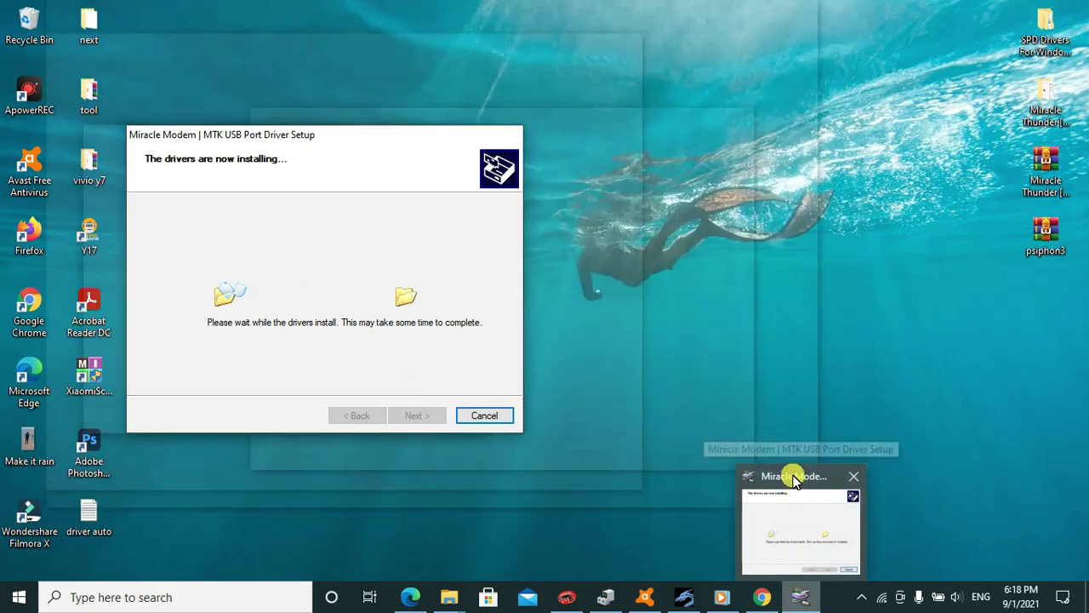
click(792, 476)
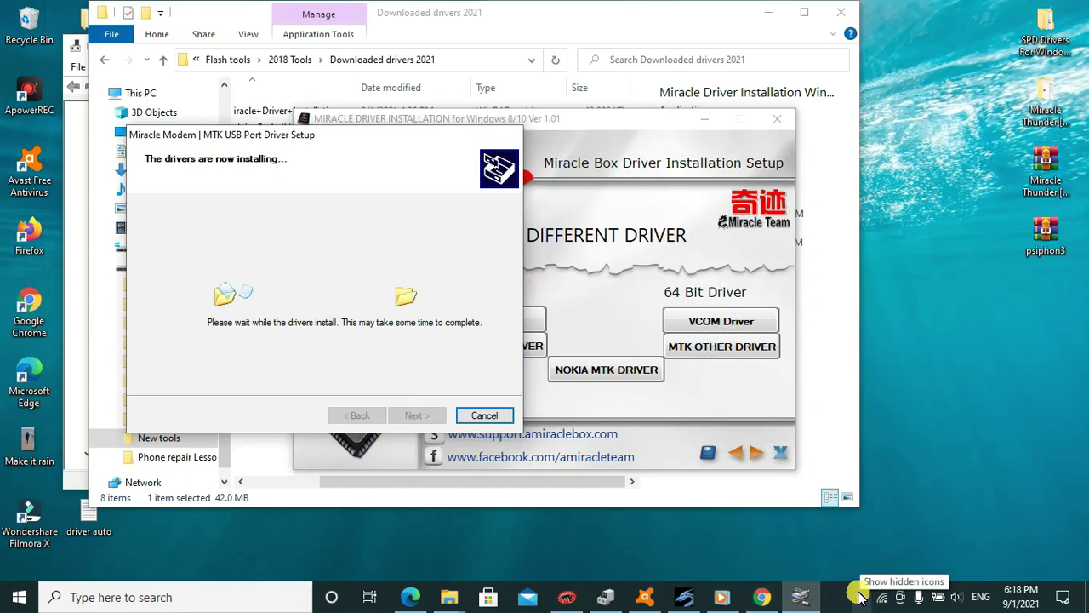
click(861, 595)
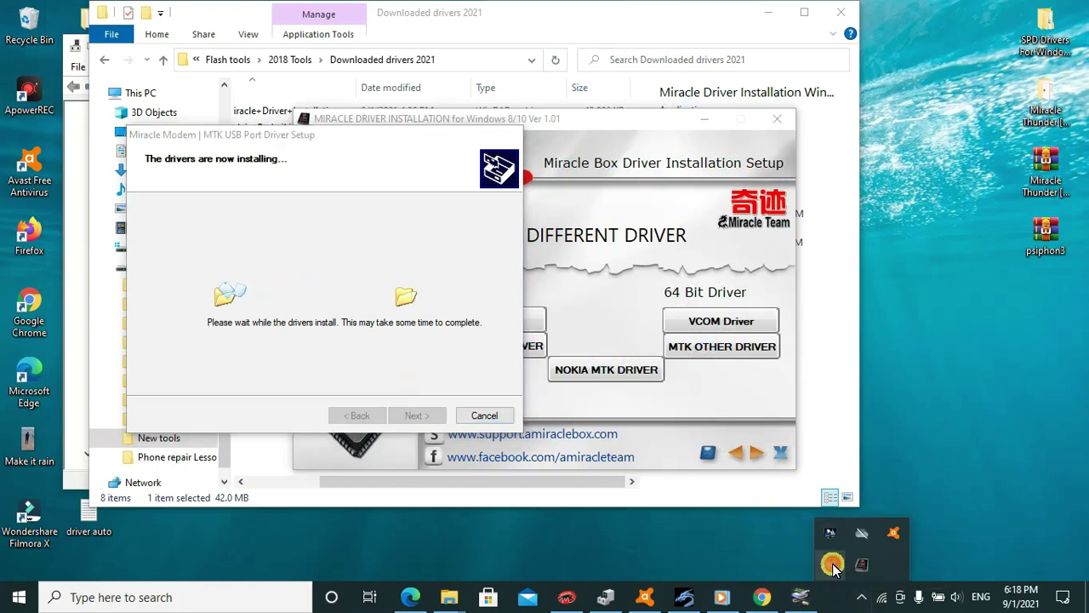
click(832, 565)
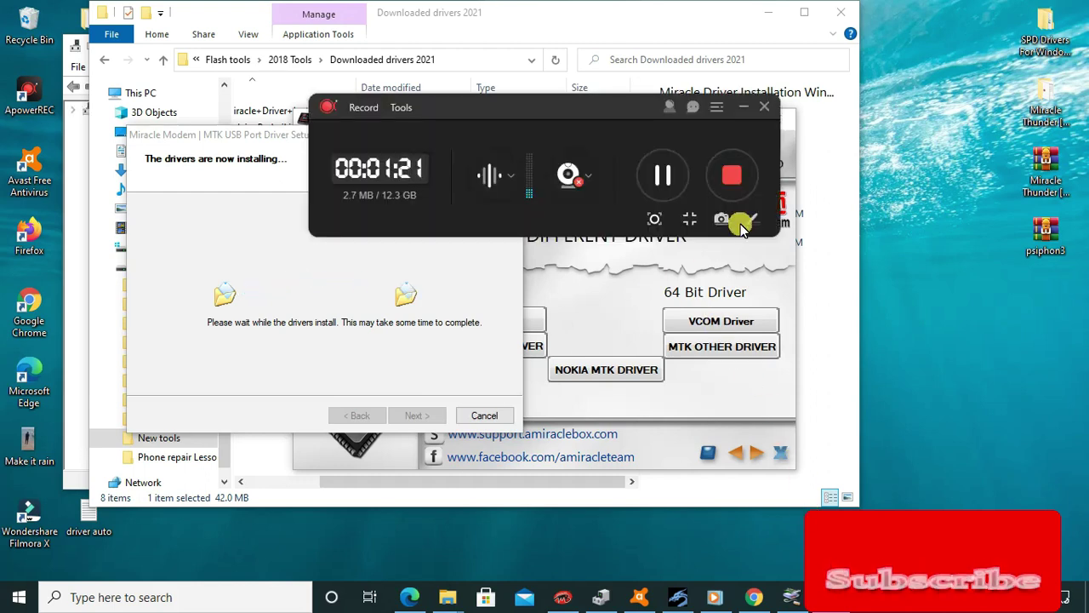
click(663, 176)
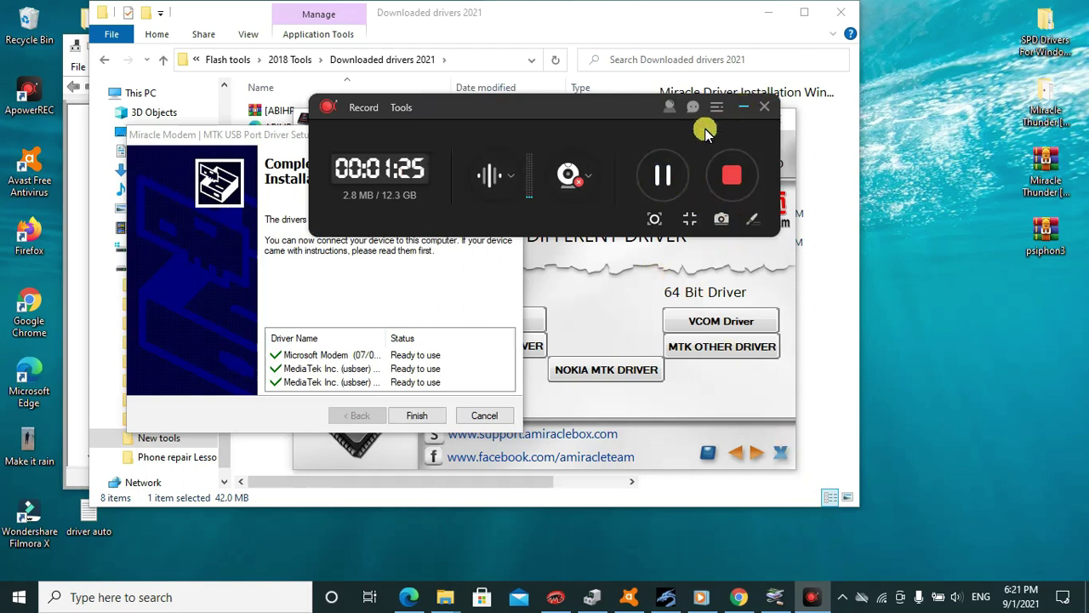
click(744, 108)
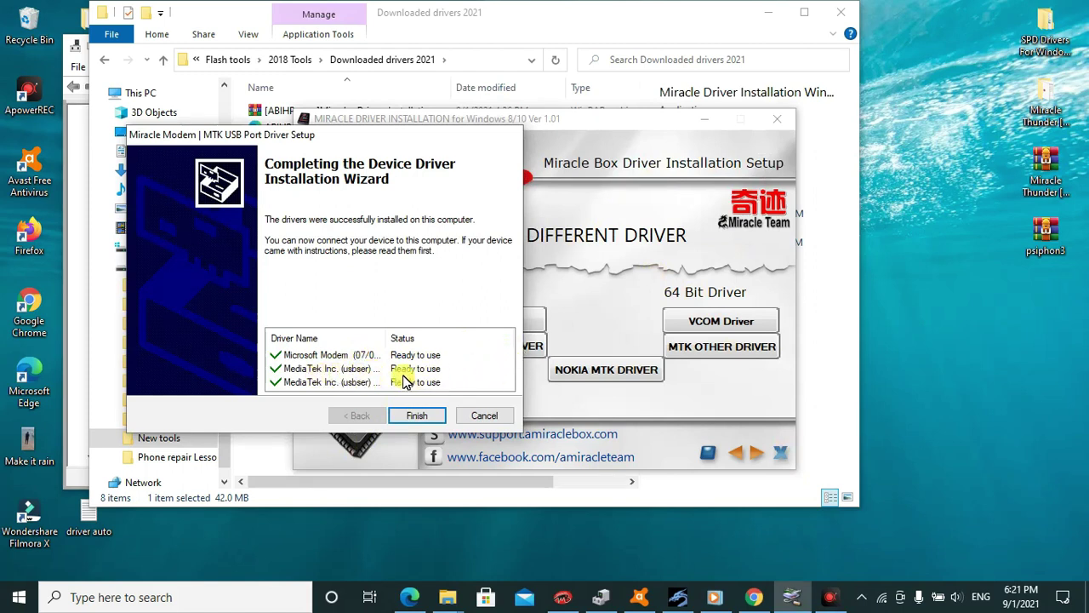
Finish the MTK USB Port driver wizard and start installing the 64-bit MTK OTHER DRIVER
click(417, 417)
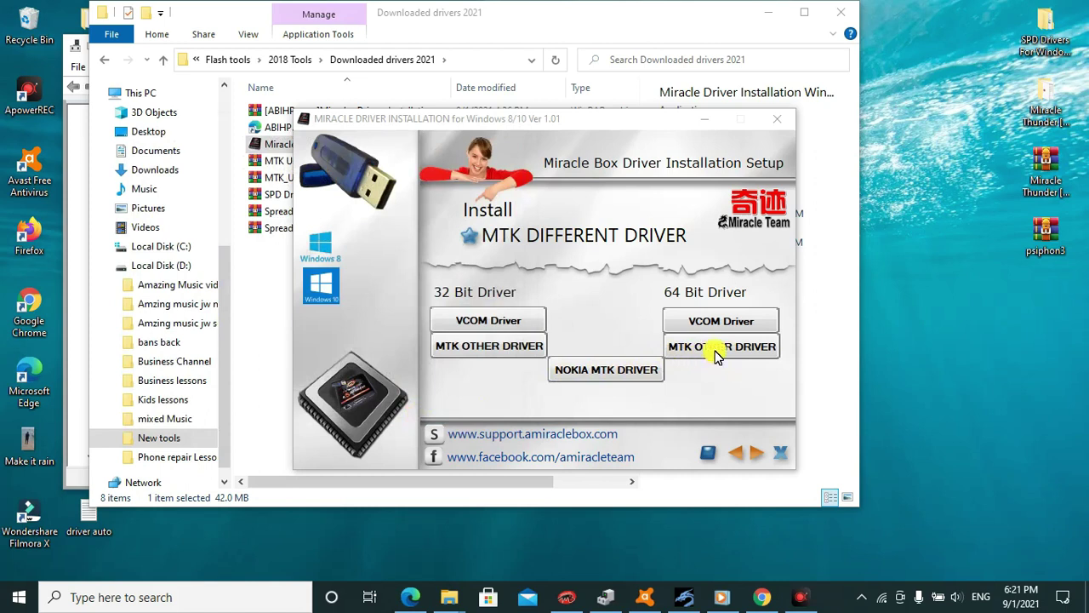
click(726, 349)
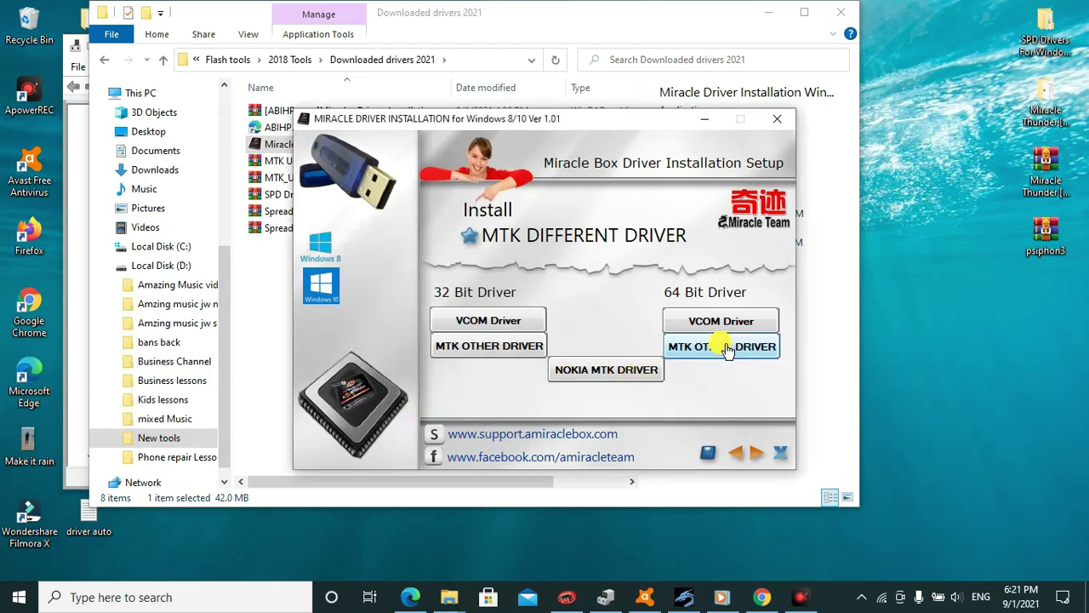